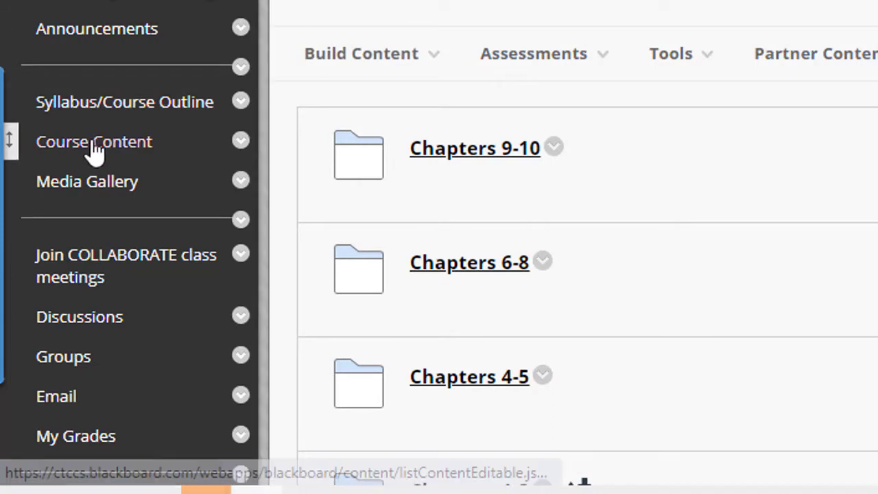
# Open the Chapters 1-3 folder in the Course Content area
pyautogui.click(141, 159)
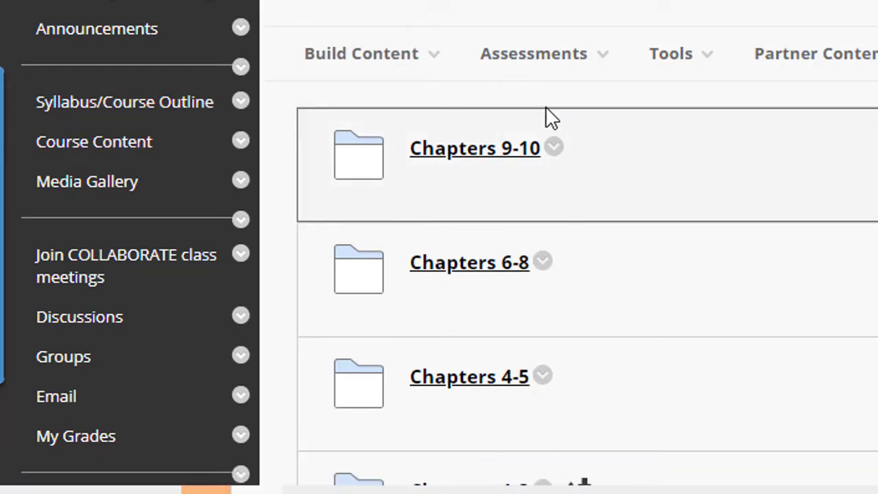
pyautogui.scroll(-3, 546, 118)
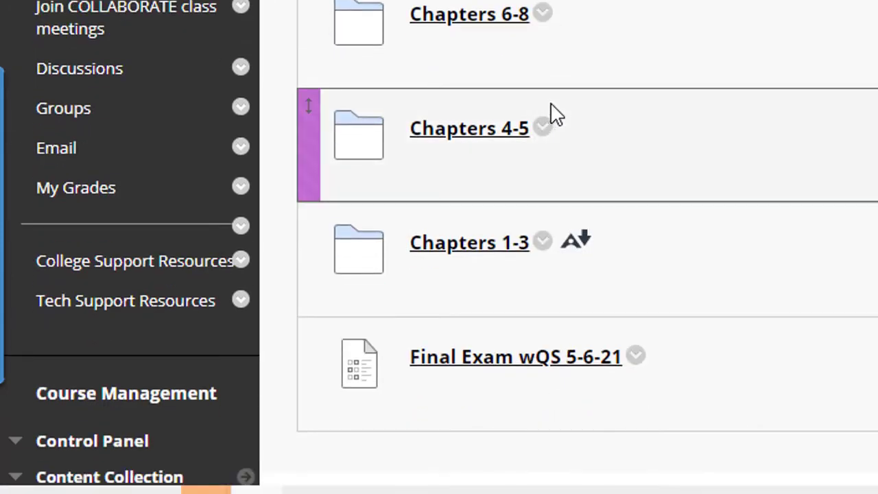
pyautogui.click(496, 248)
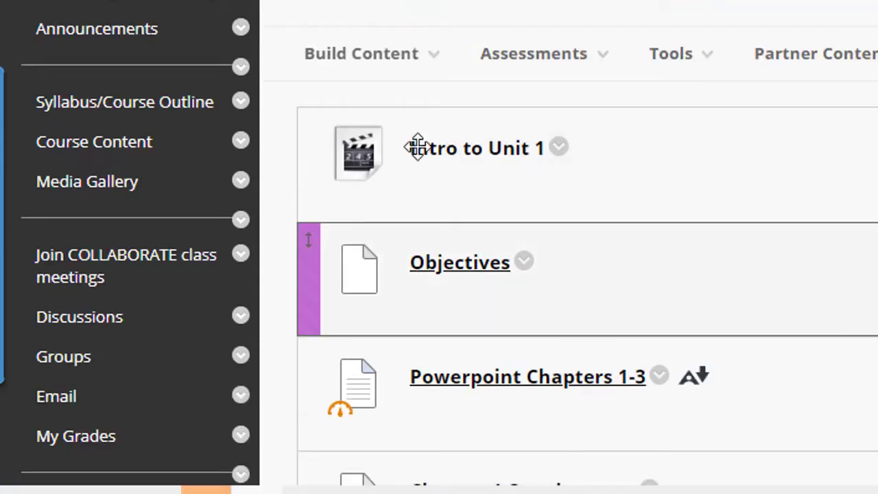
# Start a new file item in the Chapters 1-3 folder and attach the local JPG "lorem ipsum screenshot" from Downloads
pyautogui.click(349, 54)
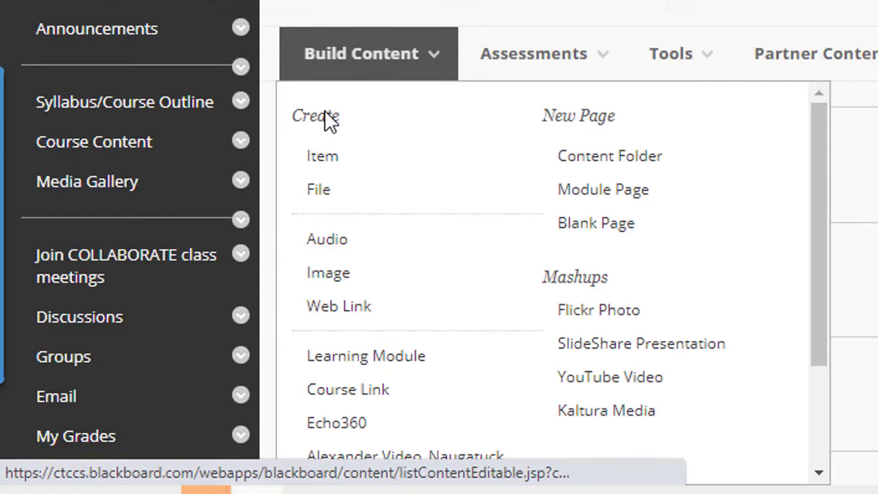
pyautogui.click(319, 192)
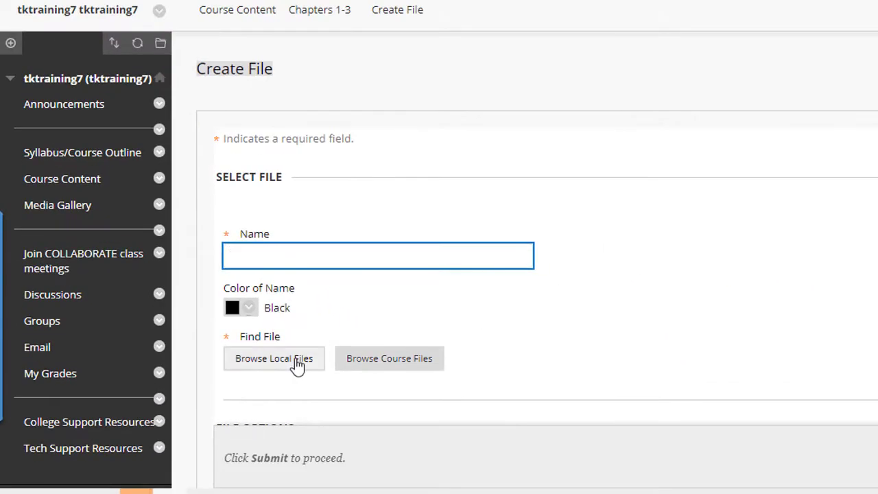
pyautogui.click(297, 363)
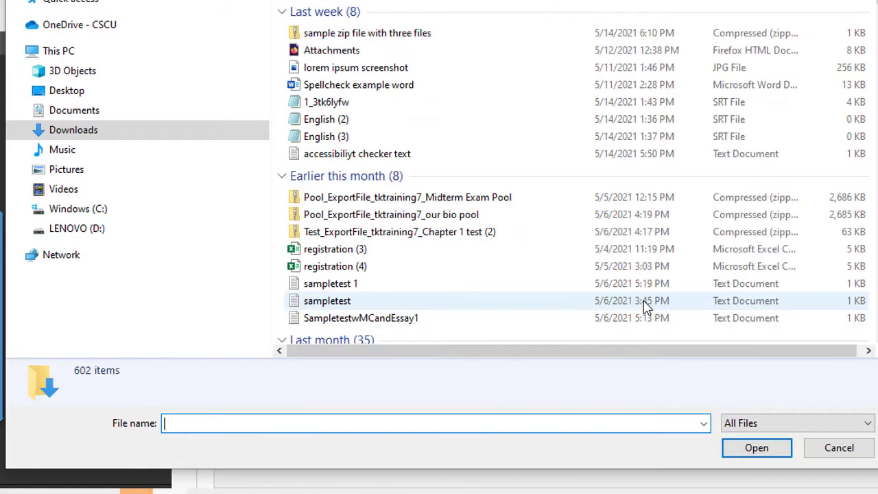
pyautogui.click(383, 74)
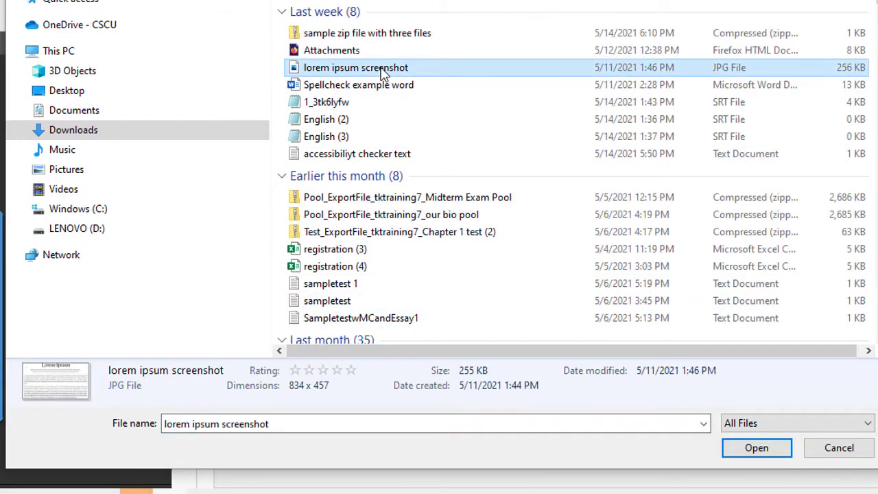
pyautogui.click(752, 450)
# Name the file item "Lorem ipsum screenshot" and submit it
pyautogui.click(289, 262)
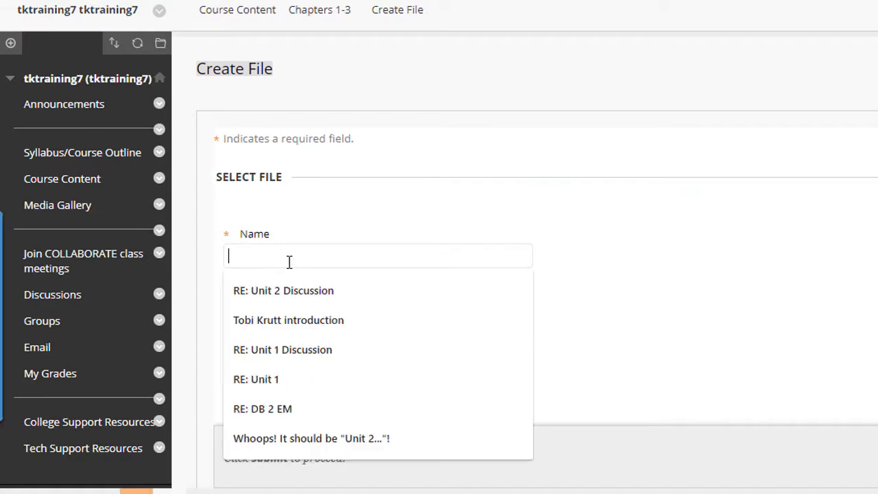
pyautogui.write('Lorem ipsum screenshot')
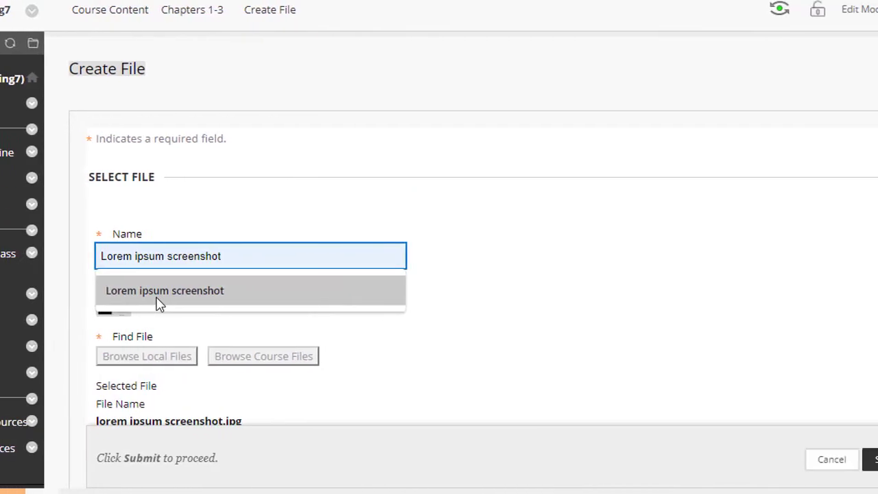
pyautogui.click(289, 292)
pyautogui.click(799, 466)
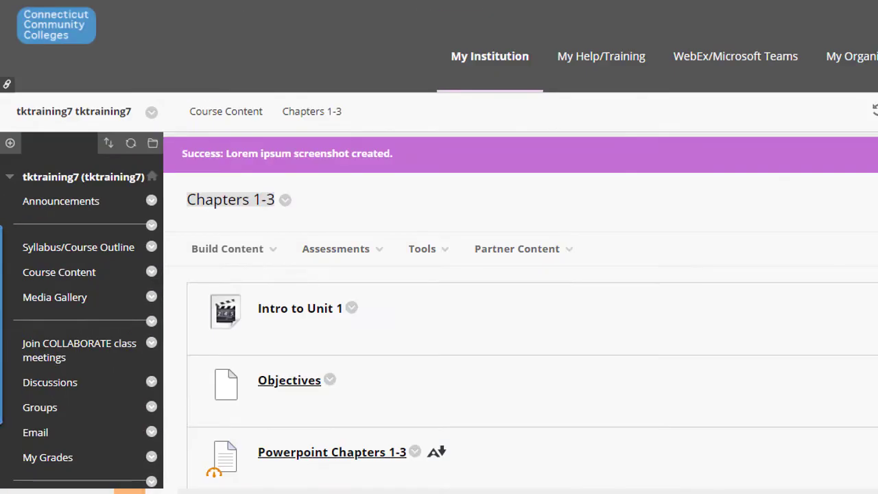
# Look through the Chapters 1-3 folder for the new file item, and open the tktraining7 files in the Content Collection
pyautogui.scroll(-10, 522, 309)
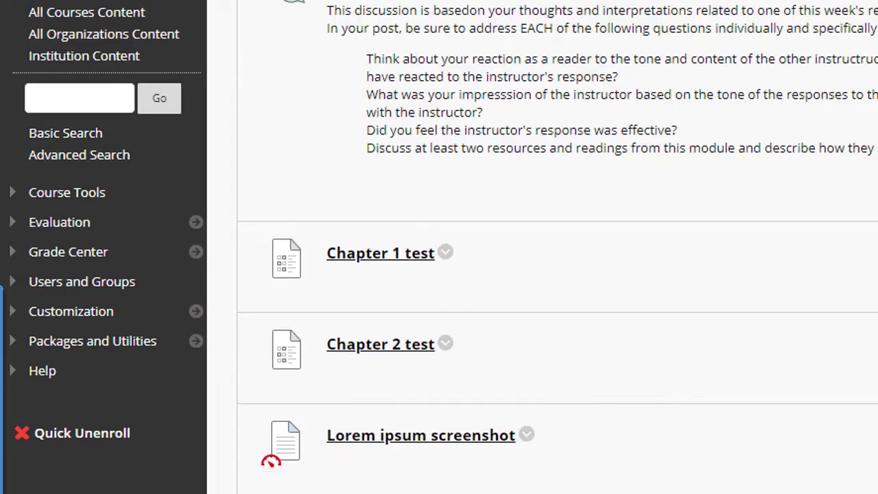
pyautogui.scroll(10, 522, 309)
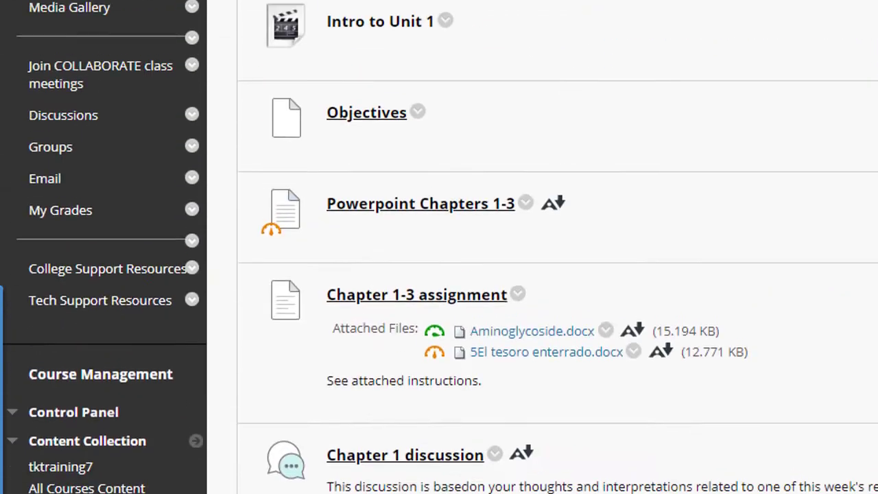
pyautogui.scroll(-2, 522, 308)
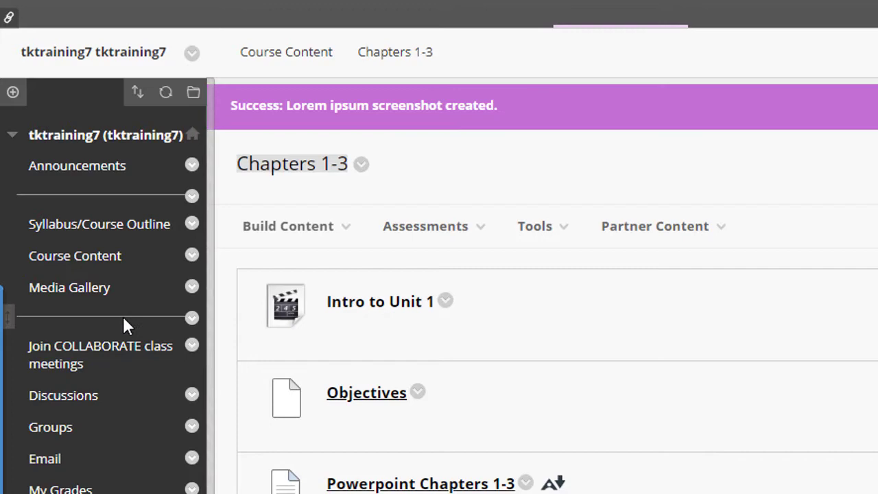
pyautogui.scroll(-4, 123, 316)
pyautogui.scroll(-1, 124, 328)
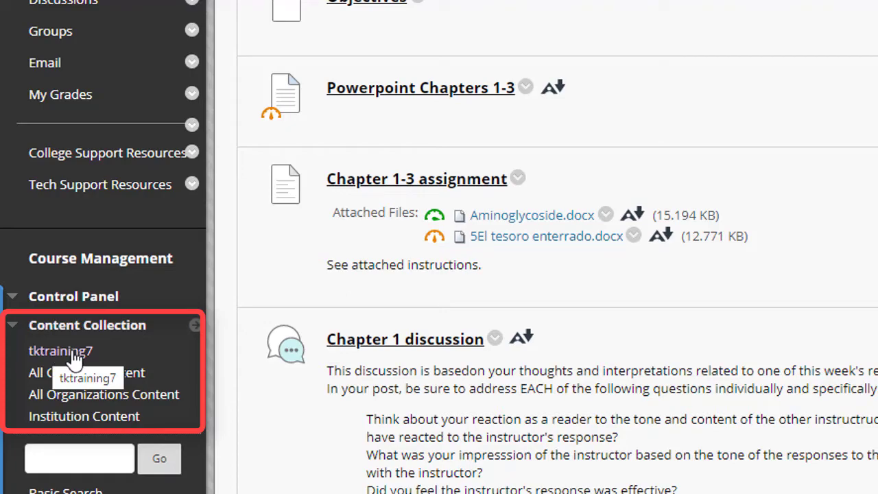
pyautogui.click(74, 353)
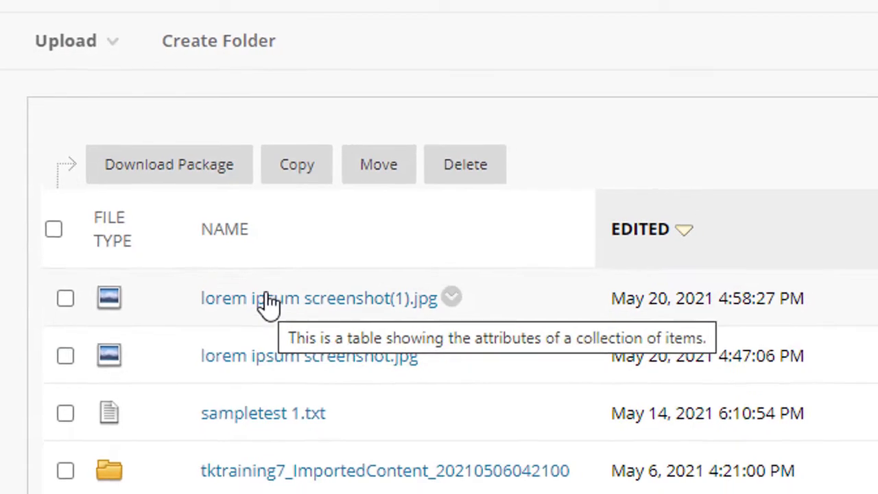
# Sort the course files by name, by oldest edit date, and finally by newest edit date
pyautogui.click(148, 152)
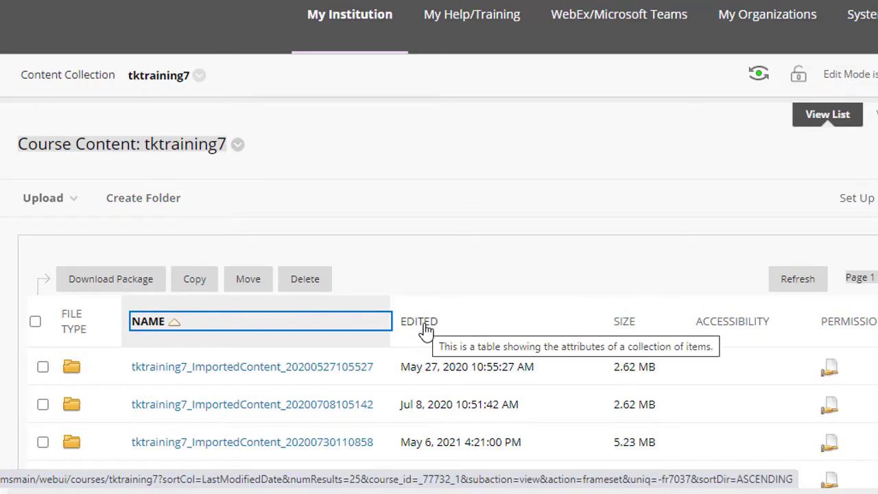
pyautogui.click(523, 304)
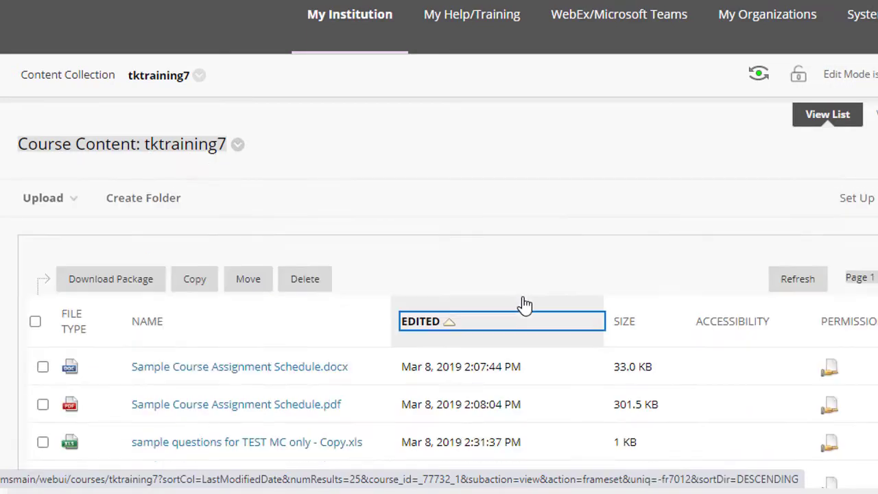
pyautogui.scroll(-1, 525, 304)
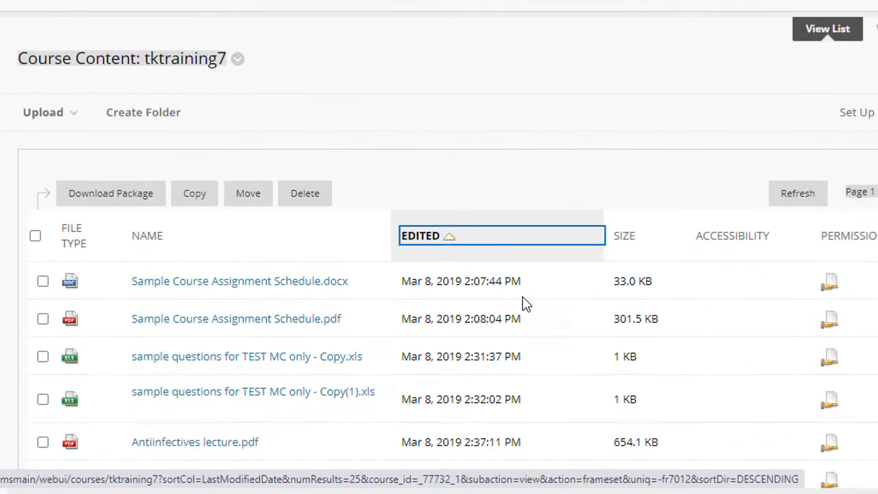
pyautogui.click(442, 247)
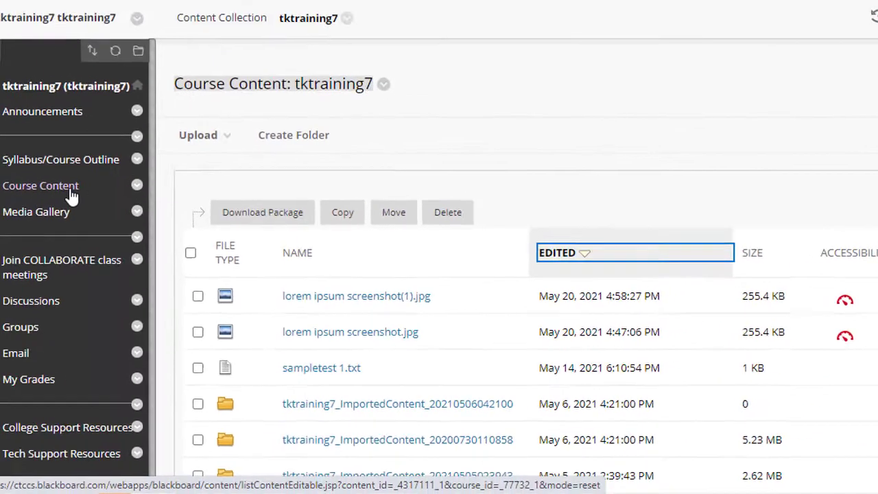
# Return to the Chapters 1-3 folder in Course Content
pyautogui.click(72, 196)
pyautogui.scroll(-5, 560, 302)
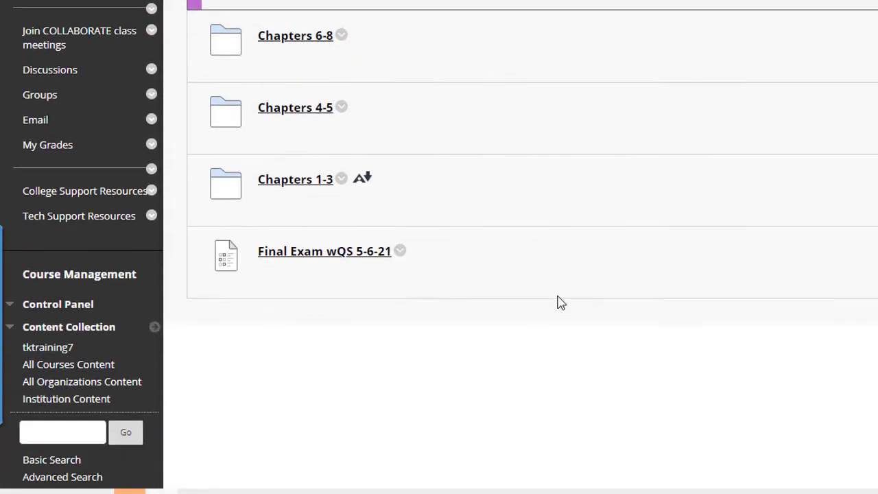
pyautogui.click(295, 184)
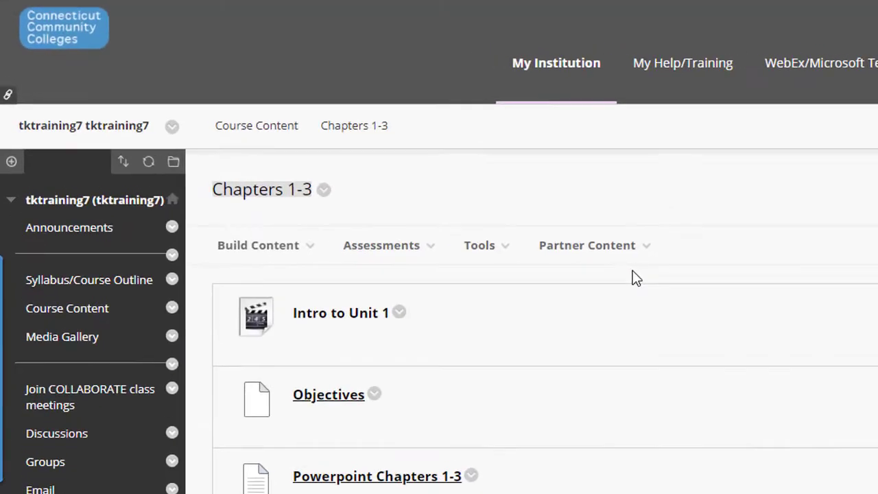
# Delete the Lorem ipsum screenshot item from the Chapters 1-3 folder and confirm the deletion
pyautogui.scroll(-5, 631, 275)
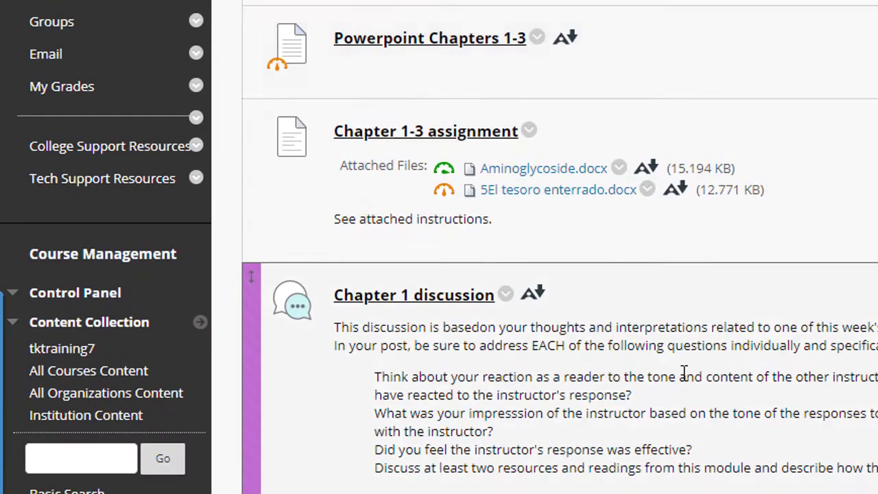
pyautogui.scroll(-5, 684, 374)
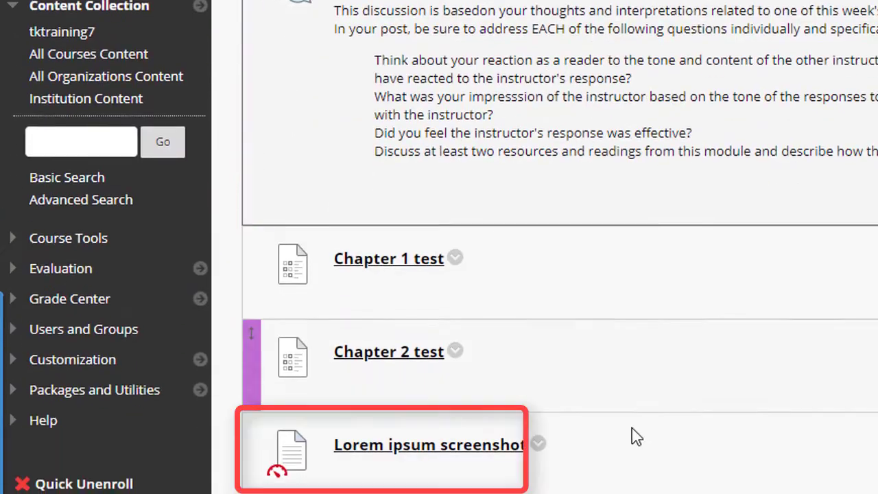
pyautogui.click(537, 444)
pyautogui.click(564, 428)
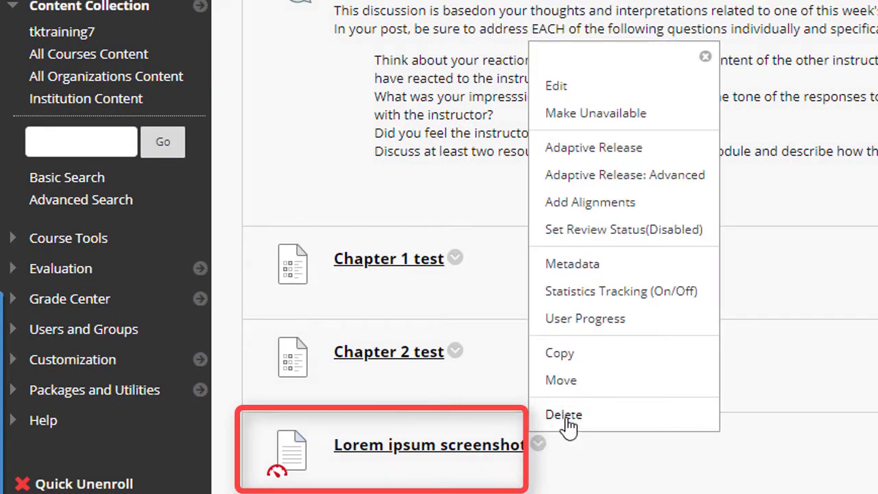
pyautogui.click(786, 71)
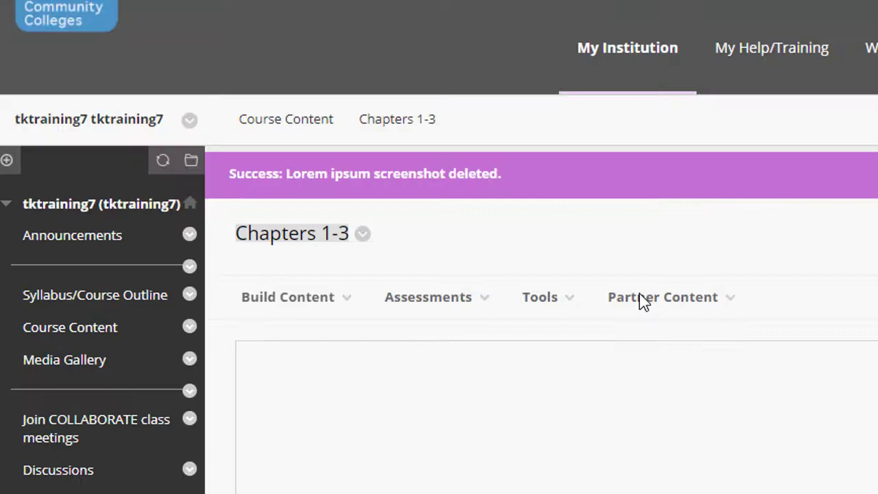
# Check the end of the Chapters 1-3 folder and reopen the tktraining7 files in the Content Collection
pyautogui.scroll(-3, 655, 254)
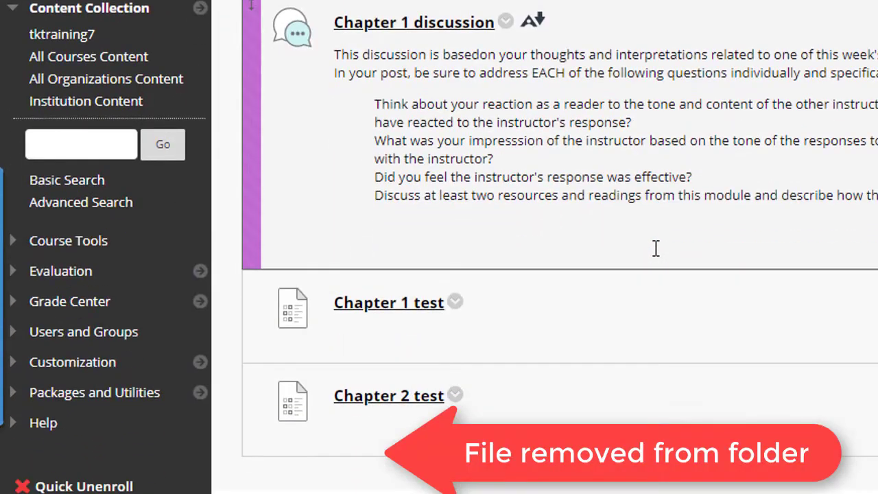
pyautogui.scroll(3, 659, 256)
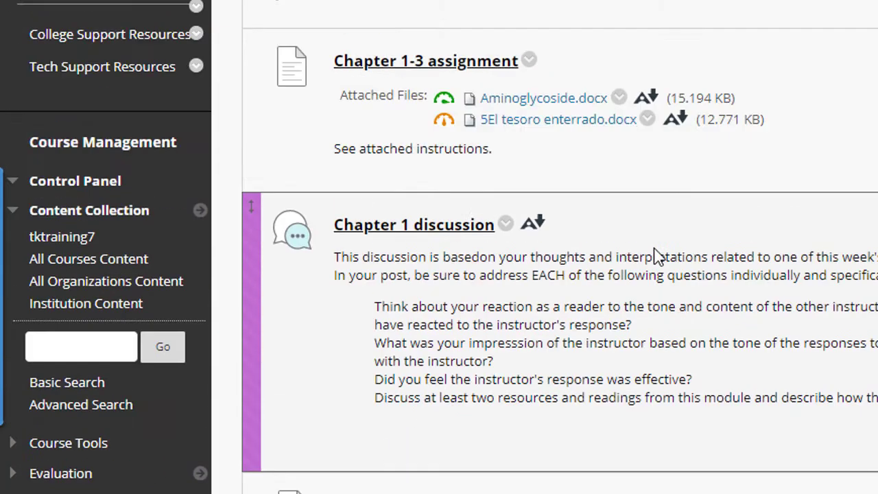
pyautogui.click(81, 240)
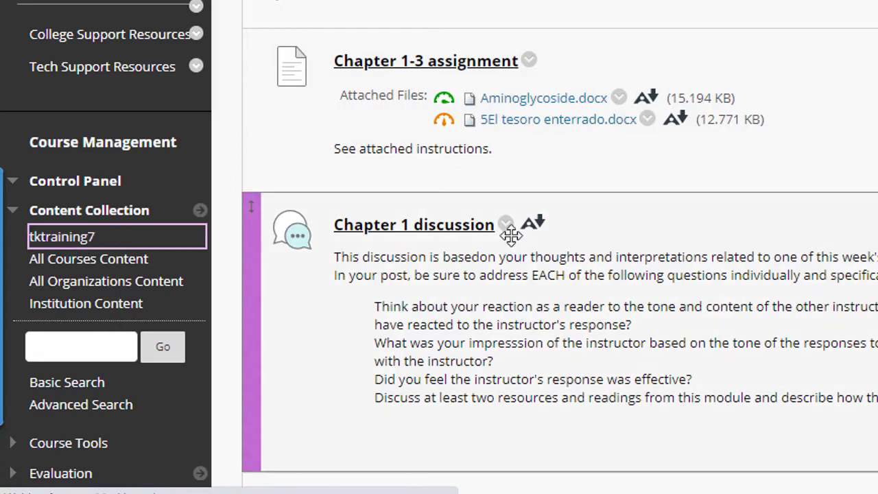
pyautogui.scroll(-1, 747, 249)
pyautogui.scroll(-1, 748, 248)
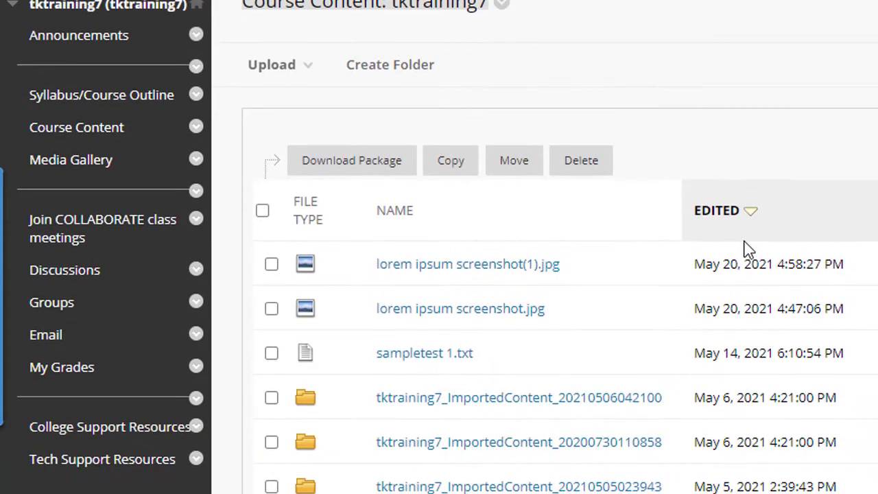
# Select lorem ipsum screenshot(1).jpg and lorem ipsum screenshot.jpg and delete both from the course files
pyautogui.moveTo(435, 275)
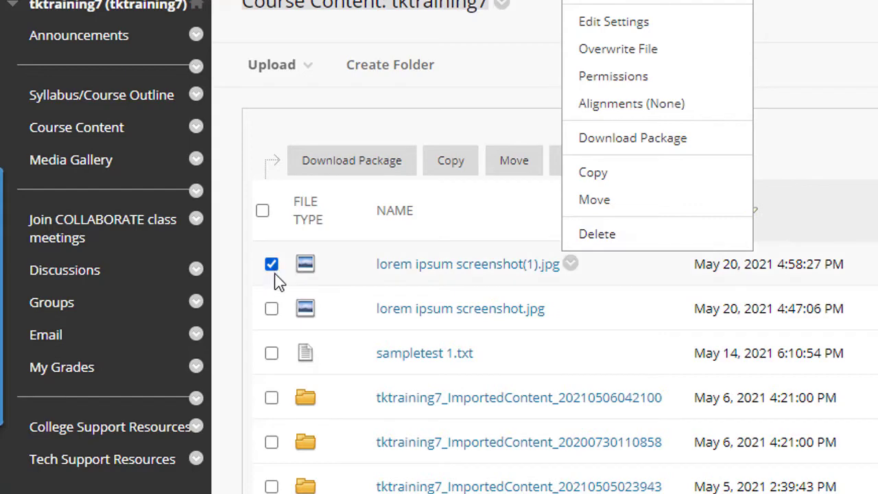
pyautogui.click(272, 309)
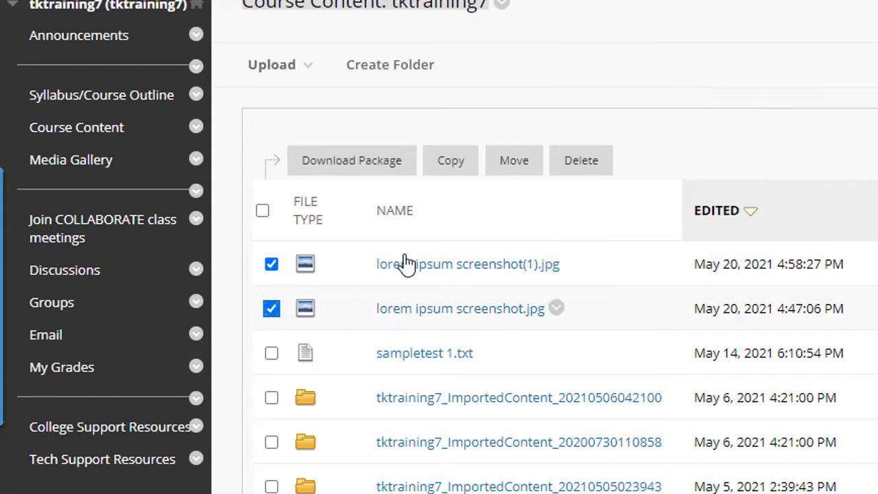
pyautogui.click(580, 164)
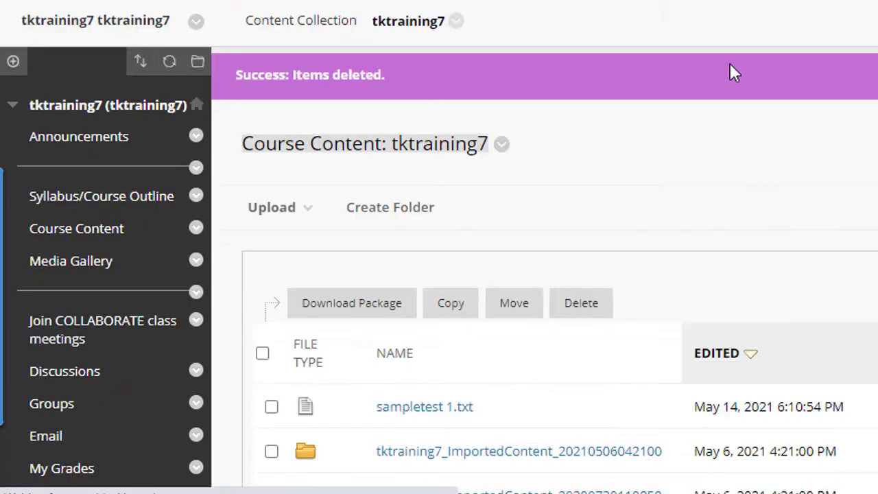
pyautogui.scroll(-3, 736, 184)
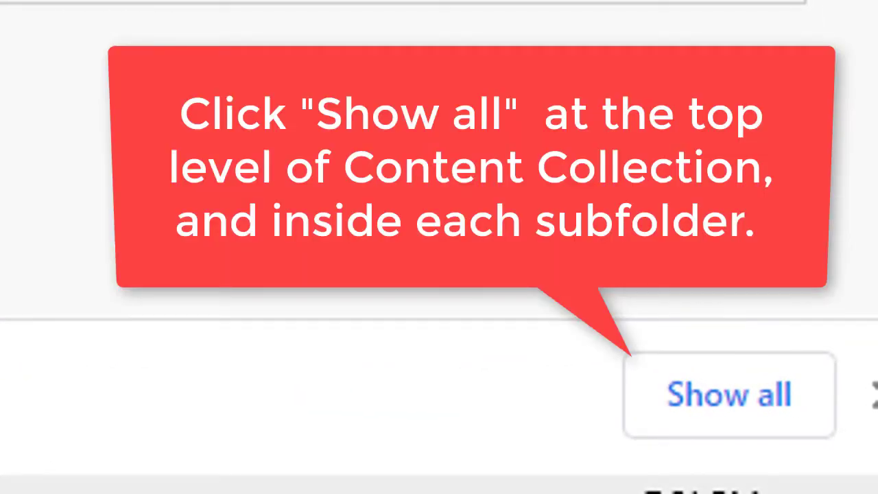
pyautogui.scroll(-10, 398, 158)
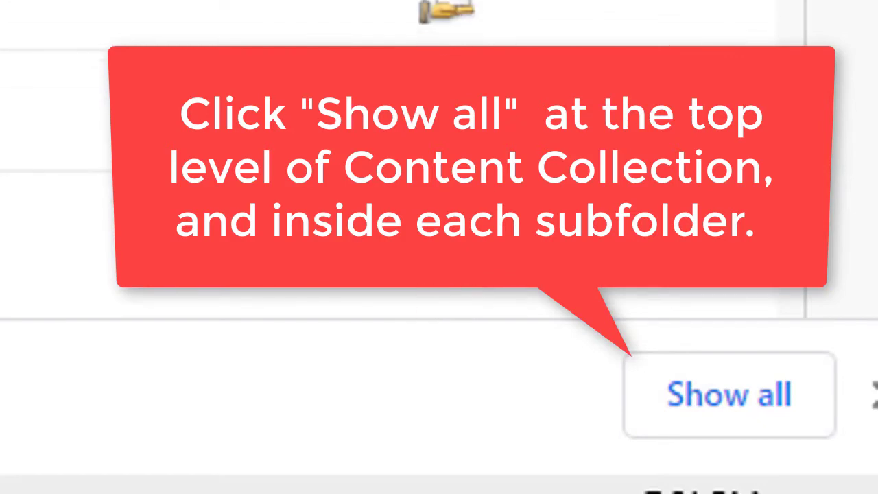
pyautogui.scroll(-8, 398, 157)
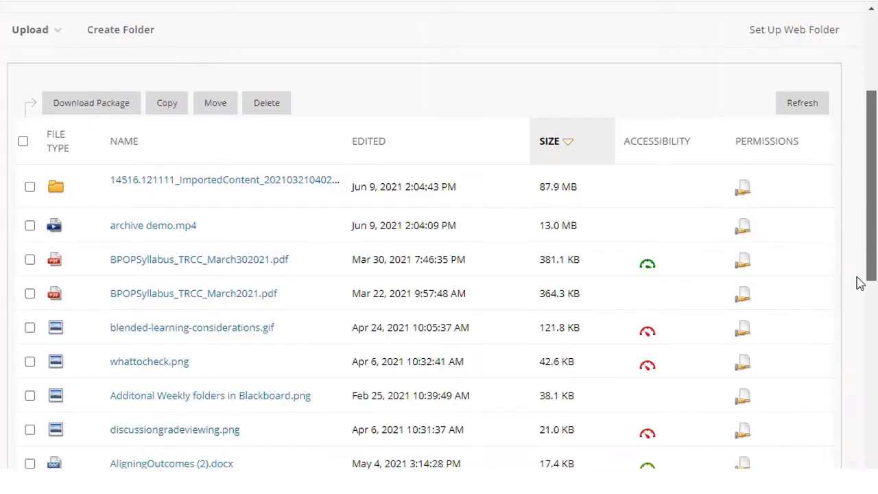
# Examine the accessibility indicators of the files in the Content Collection list, including the rating of discussiongradeviewing.png
pyautogui.scroll(-1, 860, 284)
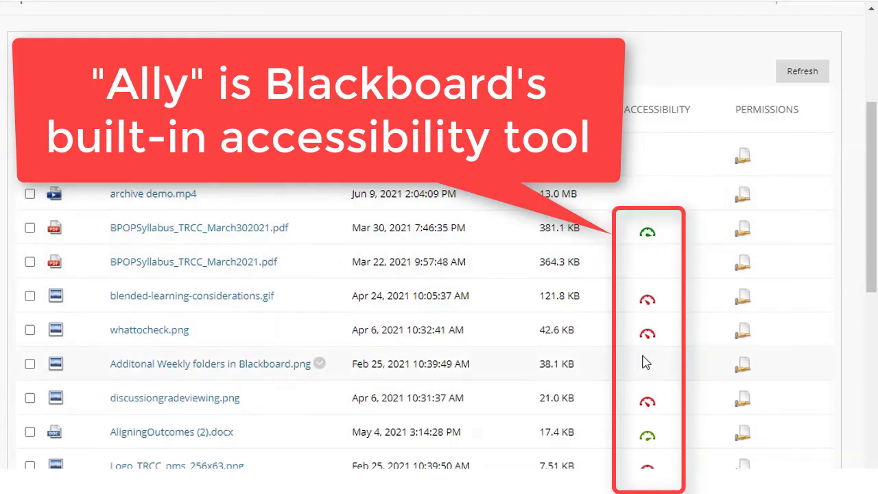
pyautogui.scroll(-2, 648, 364)
pyautogui.scroll(-1, 647, 364)
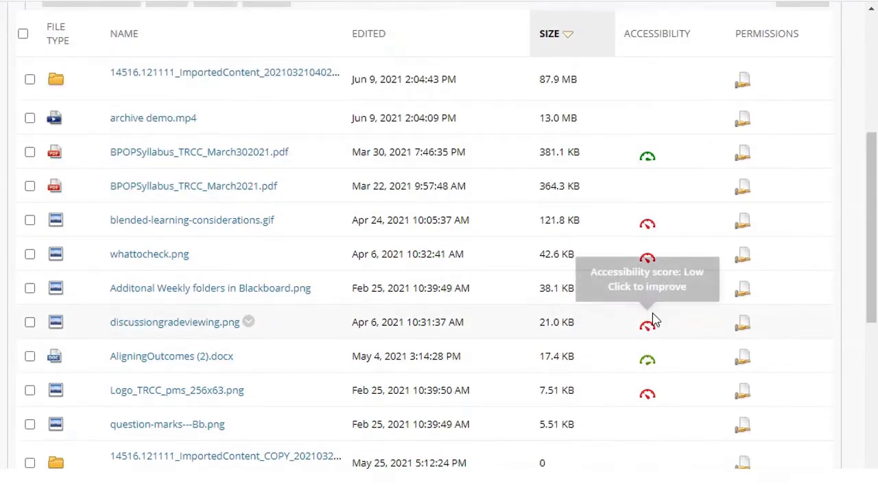
pyautogui.scroll(2, 693, 260)
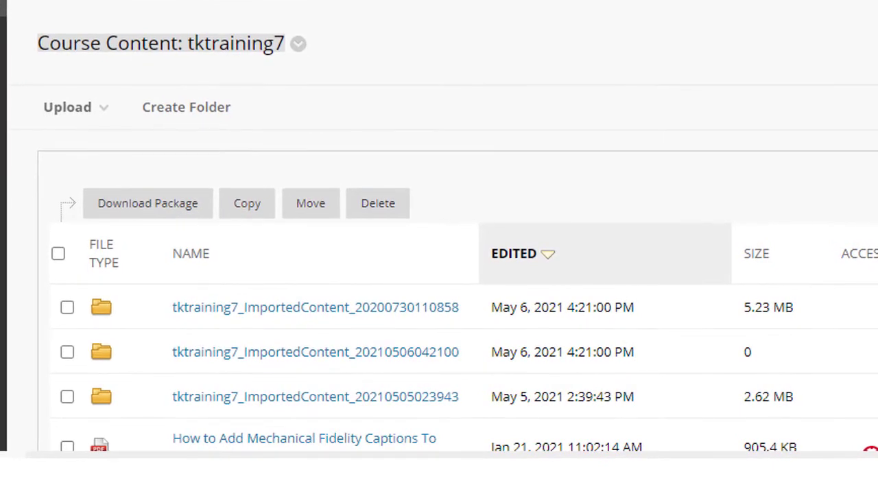
# Upload sampletest 1.txt, sampletest.txt and SampletestwMCandEssay1.txt from the local Downloads folder to the tktraining7 Content Collection
pyautogui.click(70, 115)
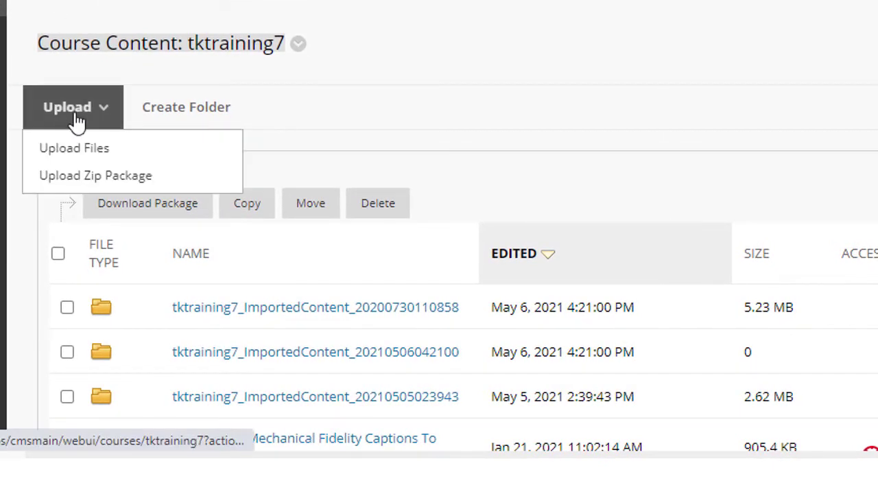
pyautogui.click(94, 159)
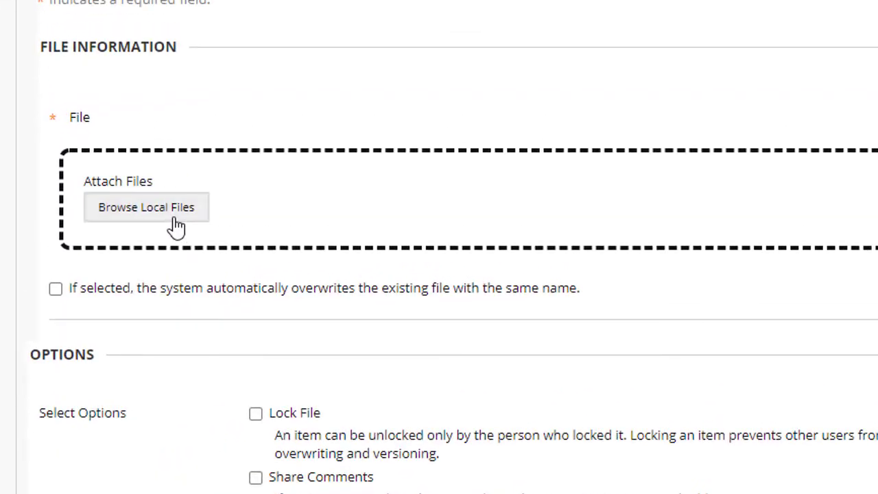
pyautogui.click(170, 214)
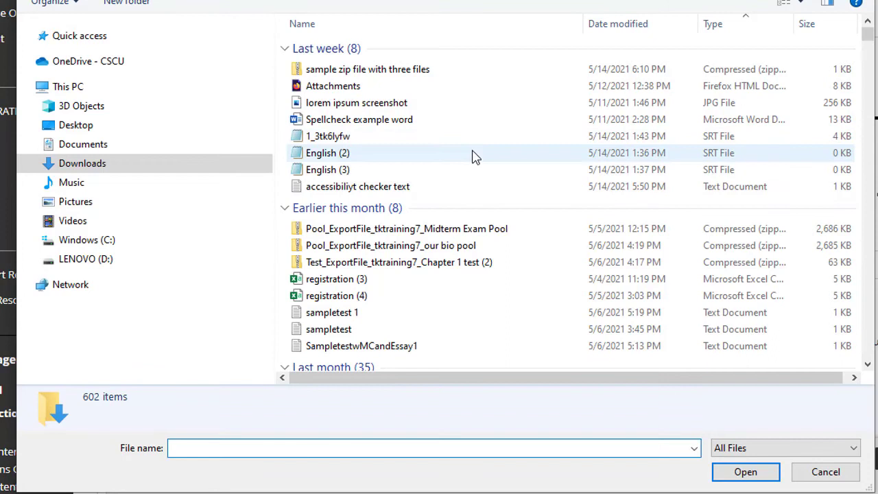
pyautogui.click(328, 315)
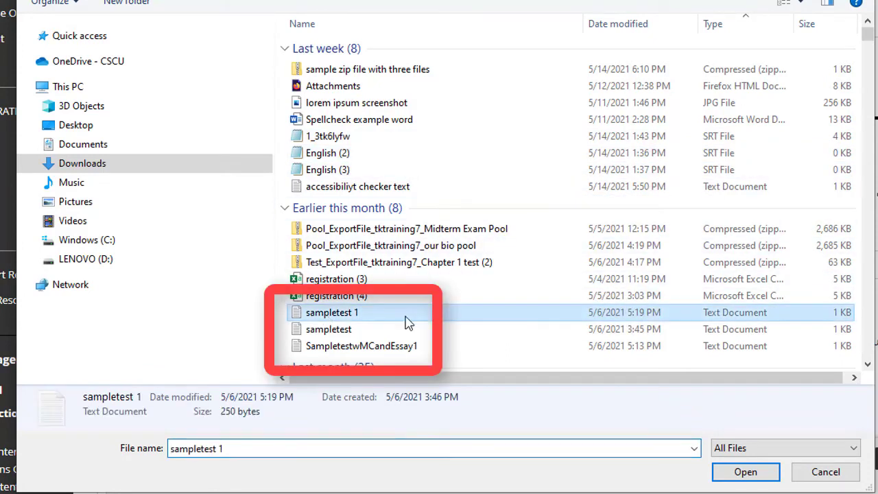
pyautogui.keyDown('ctrl'); pyautogui.click(337, 331); pyautogui.keyUp('ctrl')
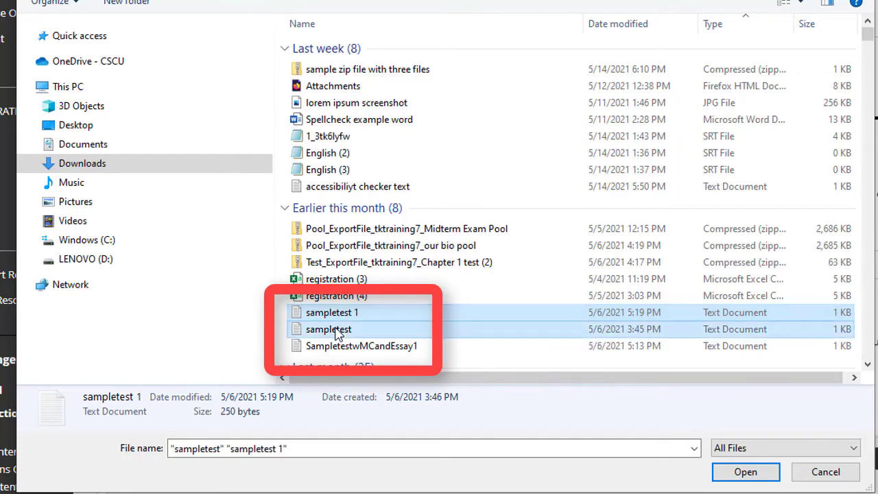
pyautogui.keyDown('ctrl'); pyautogui.click(338, 349); pyautogui.keyUp('ctrl')
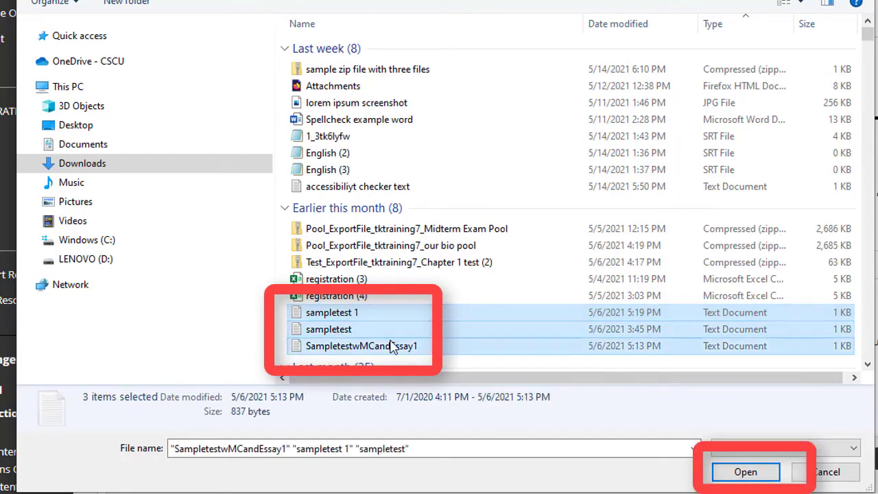
pyautogui.click(755, 473)
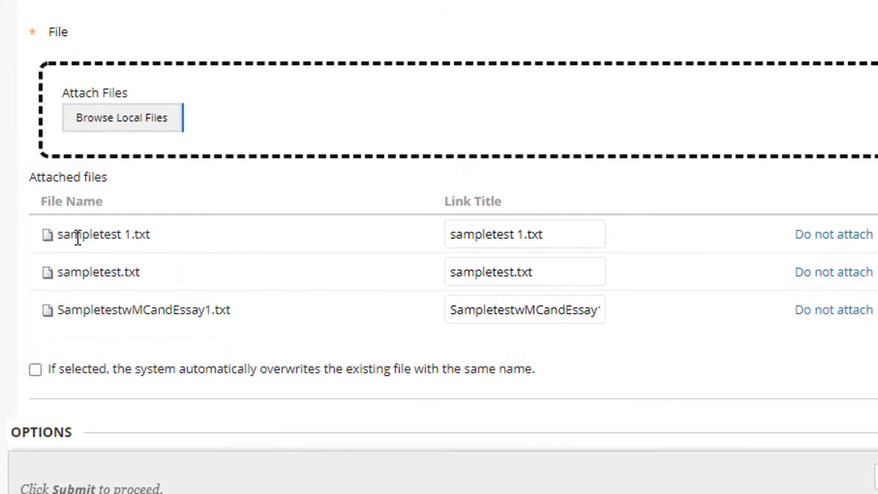
pyautogui.click(782, 439)
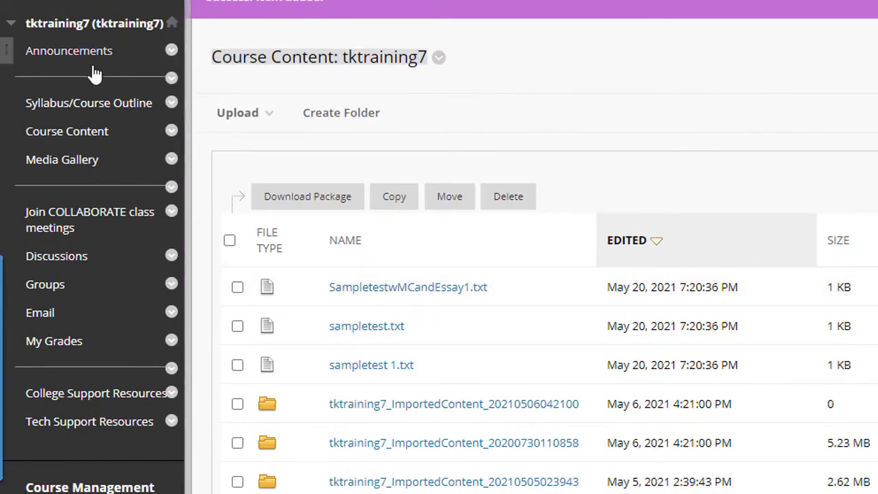
# Go to Course Content and open the Chapters 1-3 folder
pyautogui.click(86, 136)
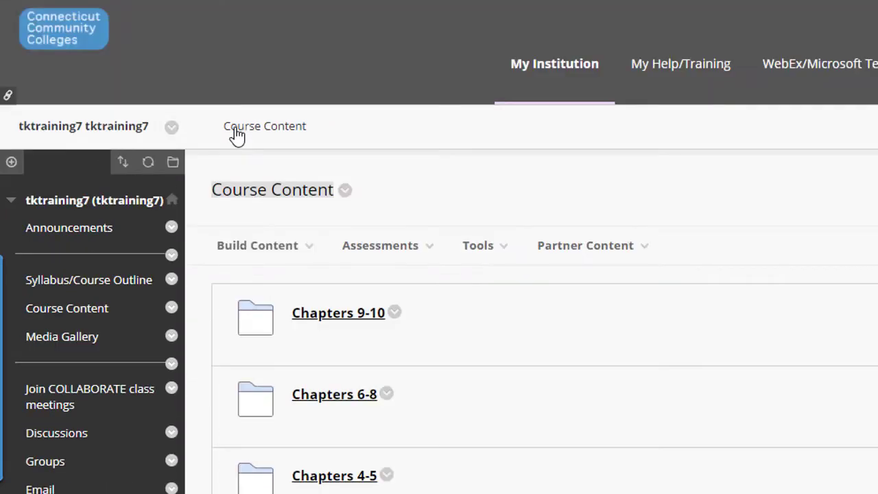
pyautogui.scroll(-1, 442, 232)
pyautogui.scroll(-3, 442, 234)
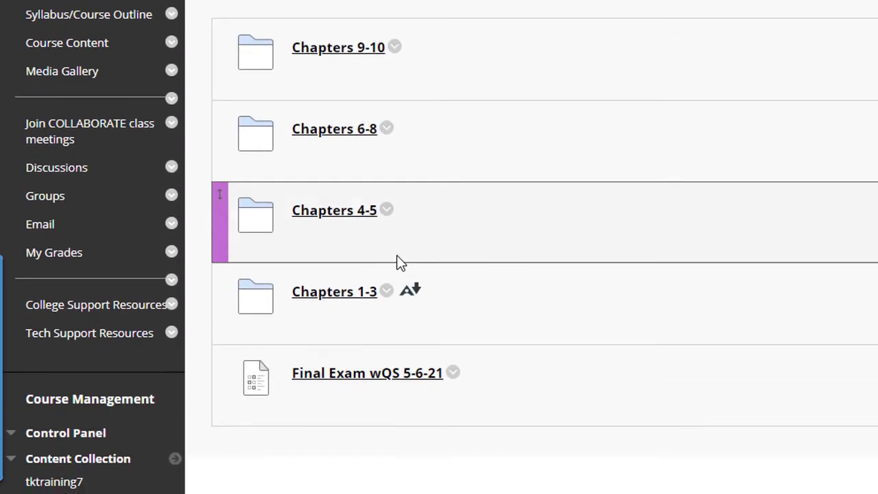
pyautogui.click(334, 300)
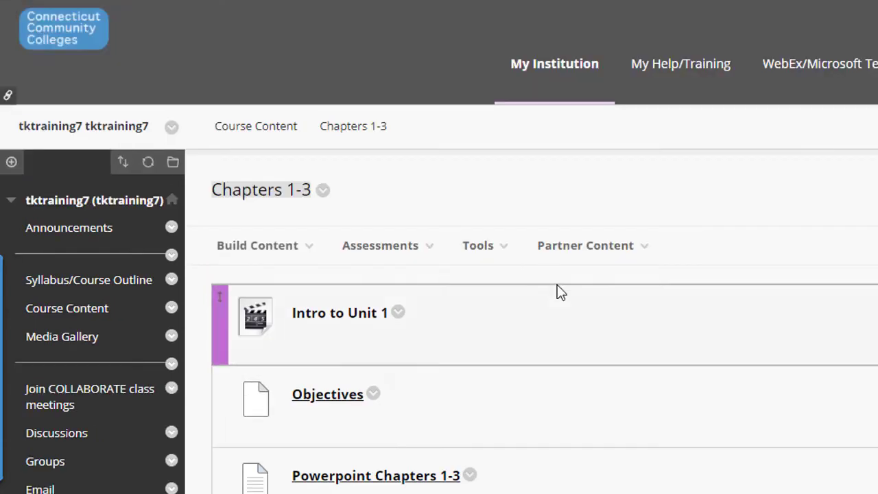
# Create a file item named "sample test mc essay" in Chapters 1-3, choosing SampletestwMCandEssay1.txt from the course files sorted by newest modified
pyautogui.click(104, 183)
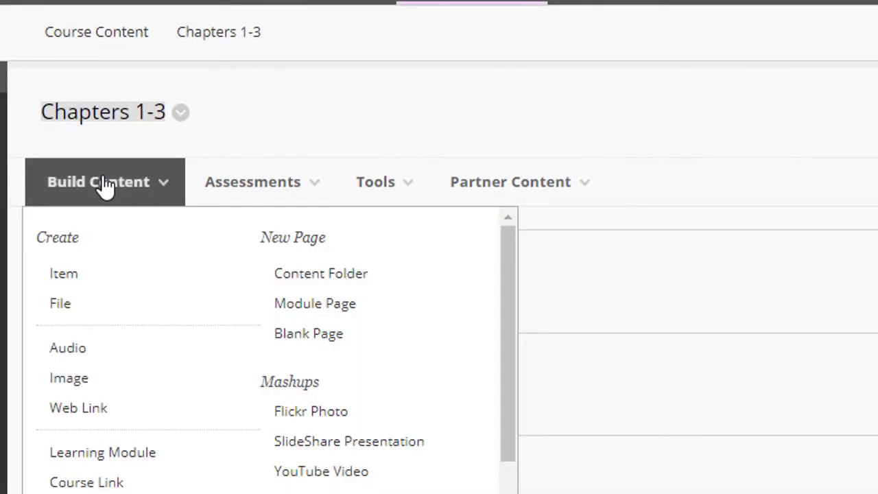
pyautogui.click(67, 310)
pyautogui.scroll(-3, 412, 304)
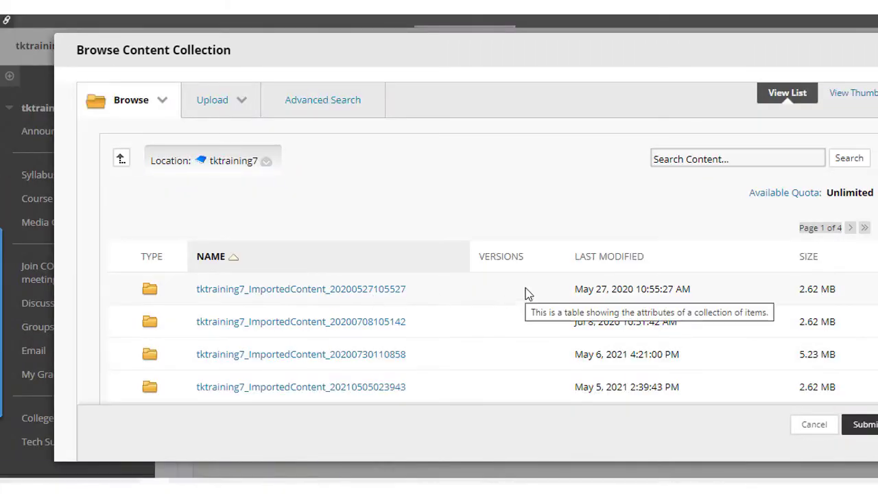
pyautogui.click(614, 260)
pyautogui.click(614, 259)
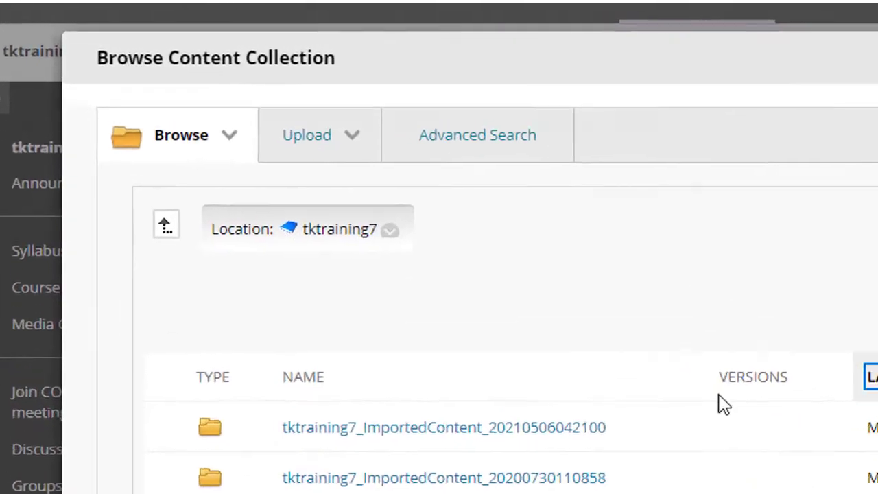
pyautogui.scroll(-3, 412, 309)
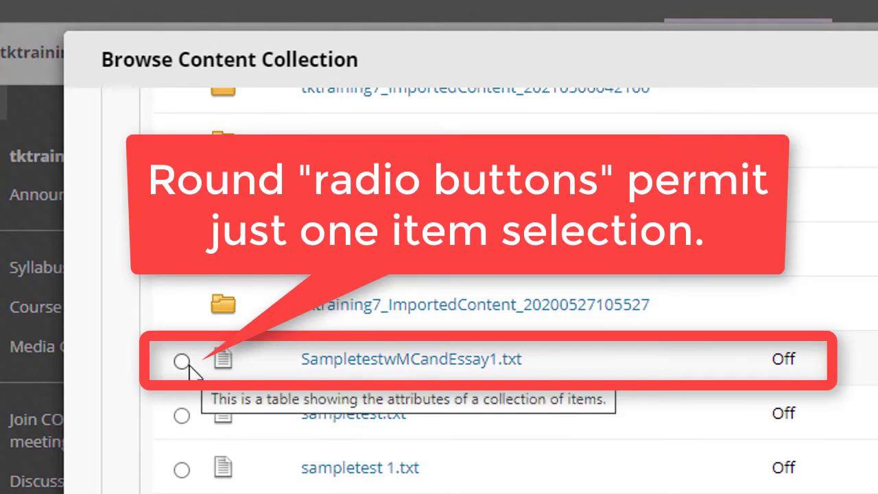
pyautogui.click(182, 362)
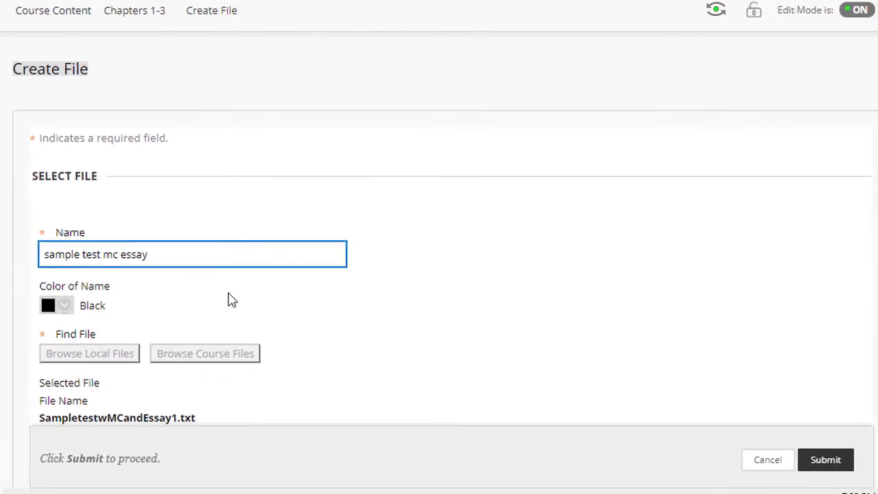
pyautogui.scroll(-1, 549, 384)
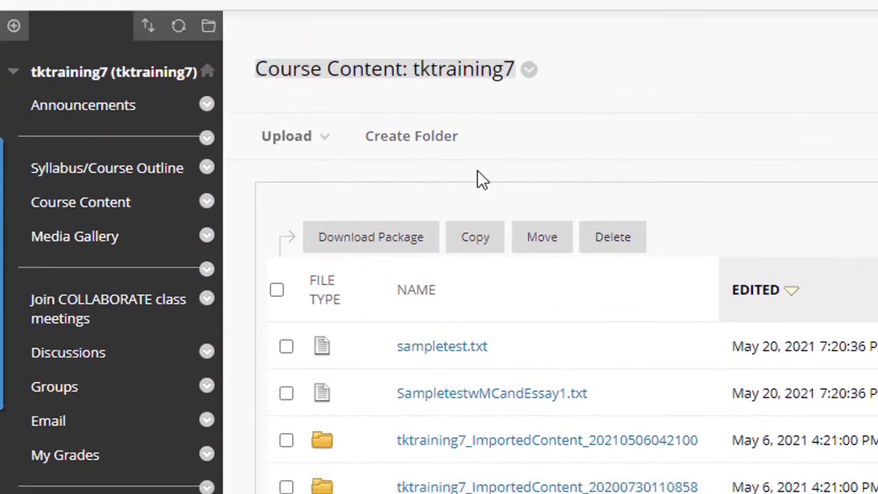
# Upload "sample zip file with three files" from Downloads as a zip package to the tktraining7 Content Collection
pyautogui.click(289, 135)
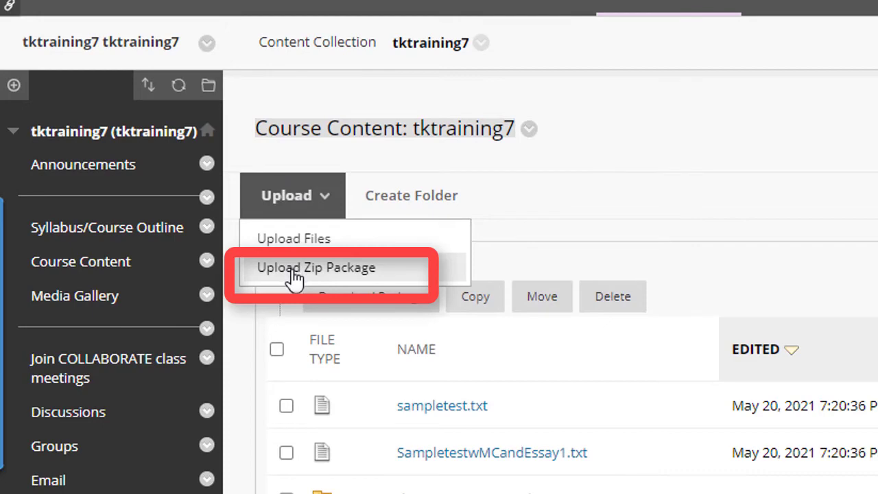
pyautogui.click(334, 276)
pyautogui.scroll(-5, 559, 337)
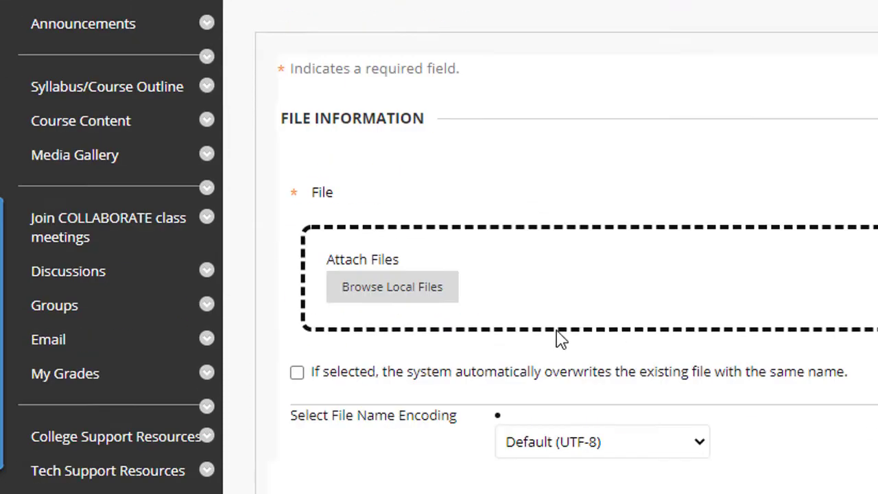
pyautogui.click(424, 117)
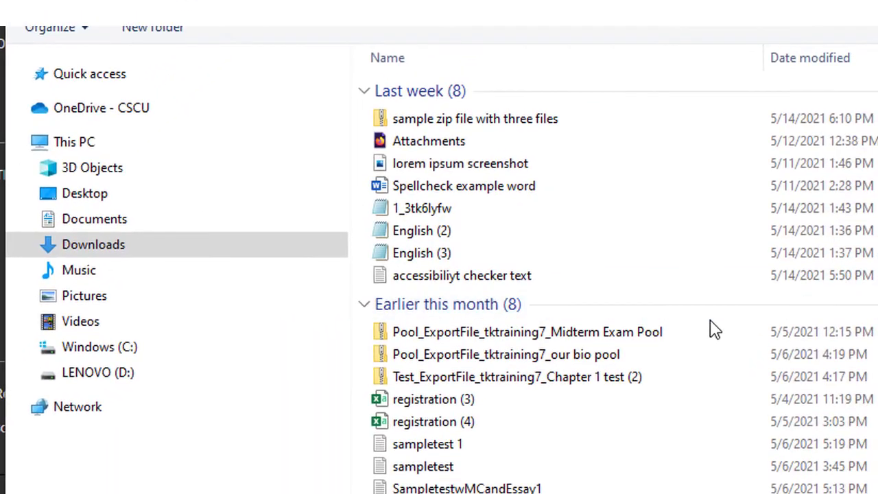
pyautogui.click(482, 120)
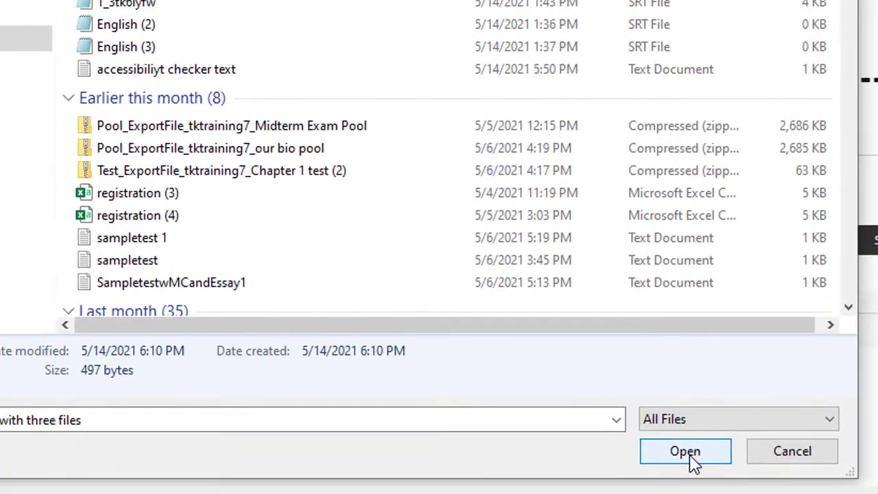
pyautogui.click(691, 458)
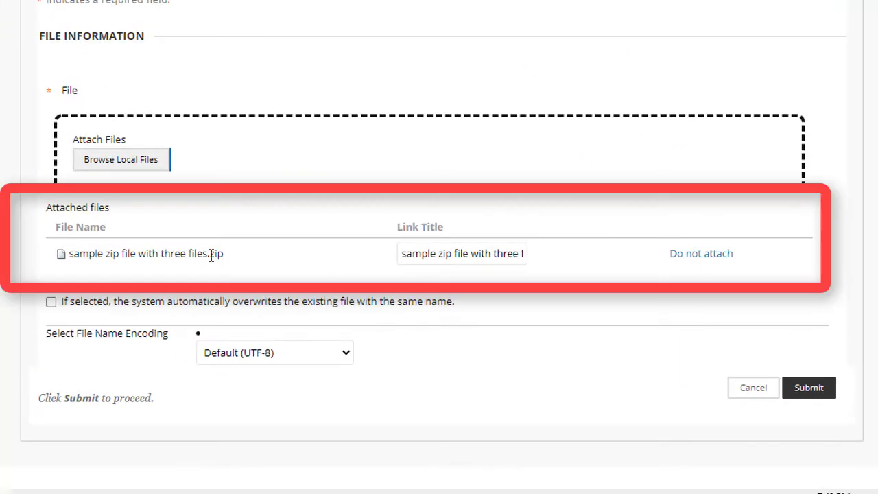
pyautogui.click(810, 388)
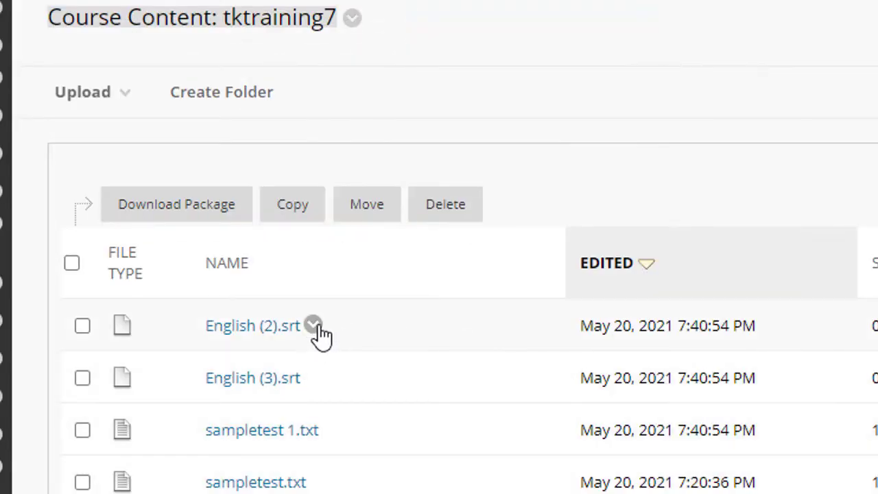
# Select English (2).srt, English (3).srt, sampletest 1.txt and sampletest.txt and download them together as a package
pyautogui.click(317, 328)
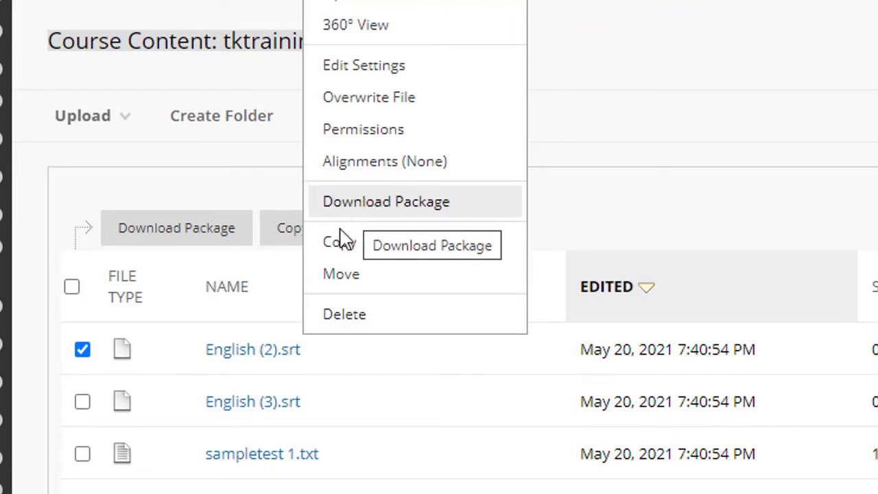
pyautogui.click(83, 404)
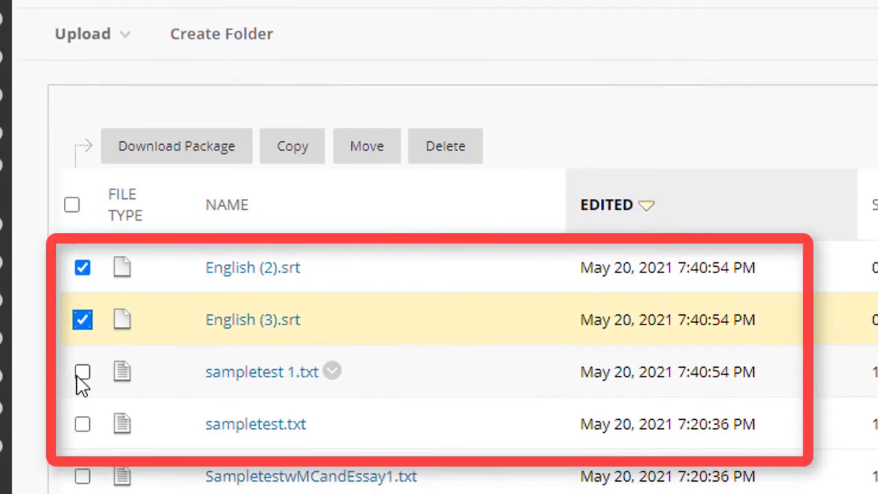
pyautogui.click(82, 418)
pyautogui.click(82, 424)
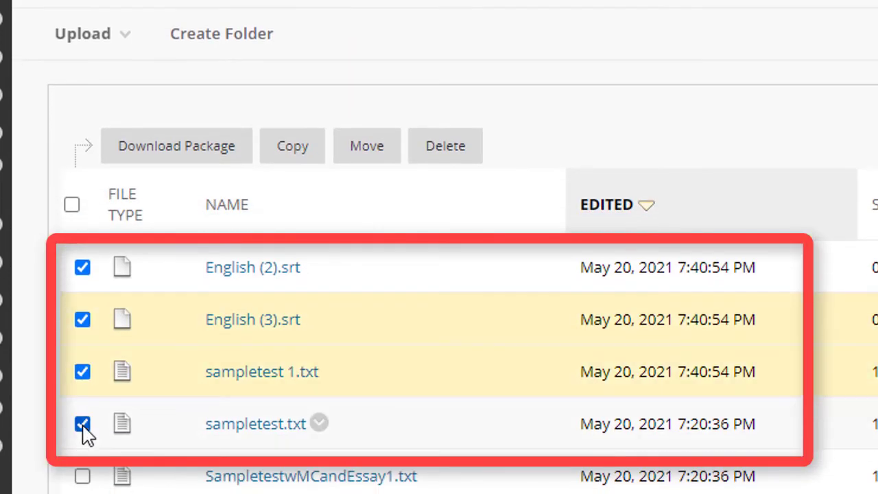
pyautogui.click(217, 147)
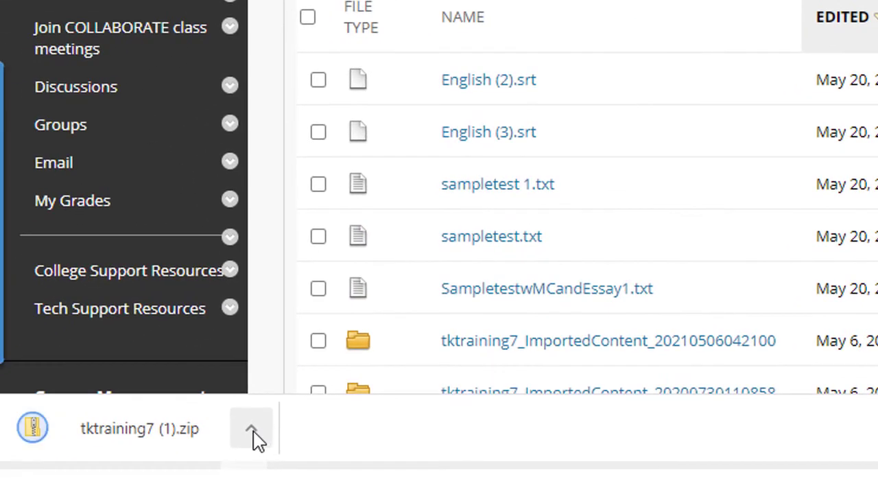
# Show the downloaded tktraining7 (1).zip in the Downloads folder and open its file options
pyautogui.click(252, 431)
pyautogui.click(320, 347)
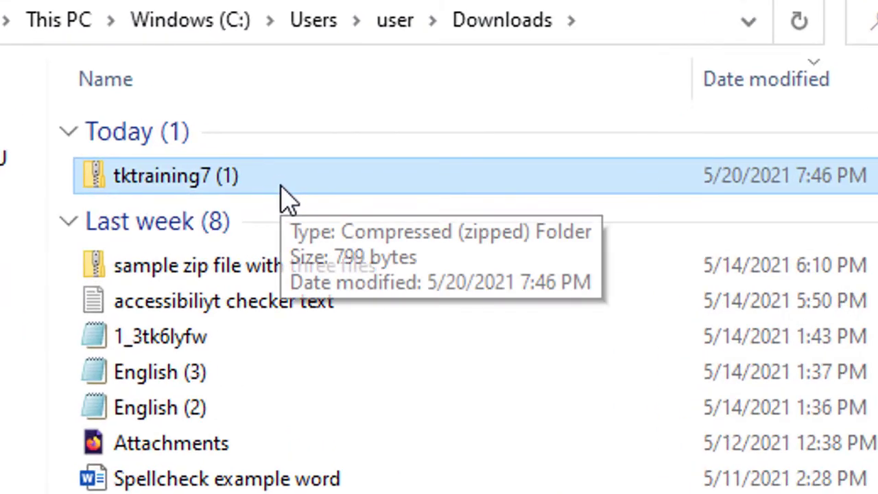
pyautogui.rightClick(289, 197)
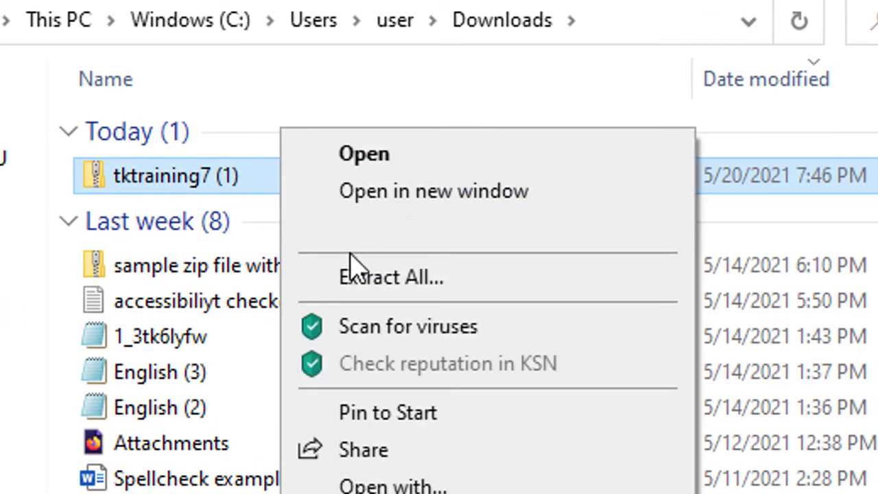